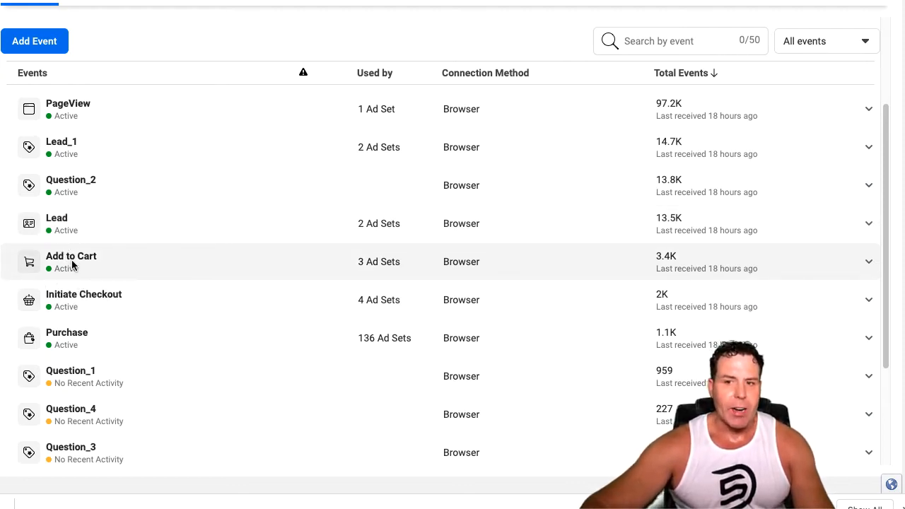
mouse_move(379, 262)
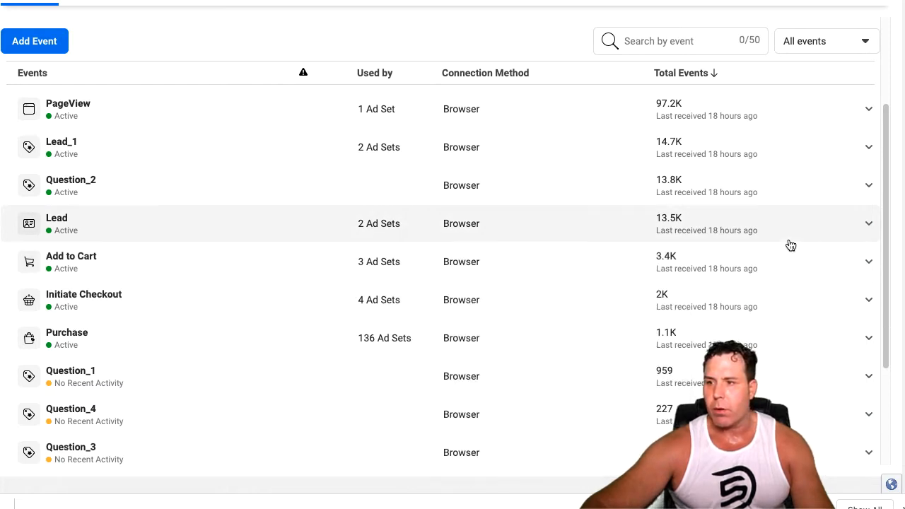
mouse_move(383, 310)
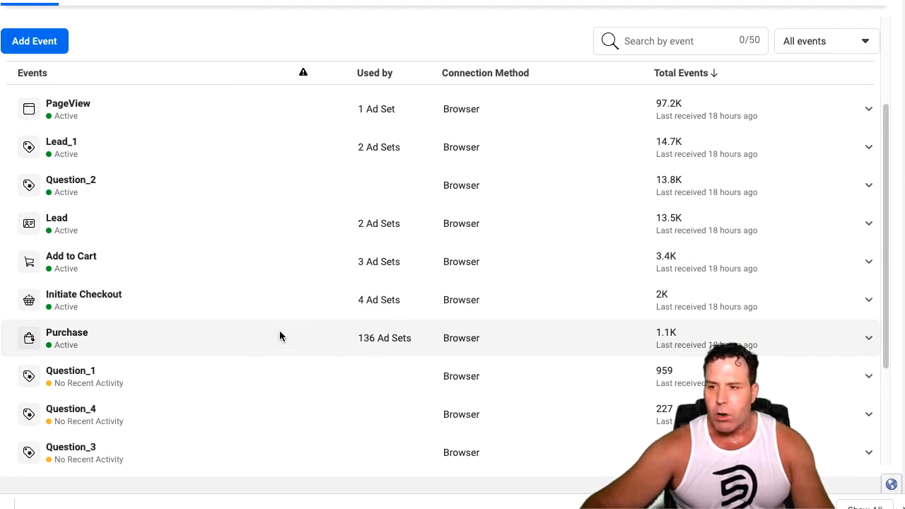
mouse_move(385, 338)
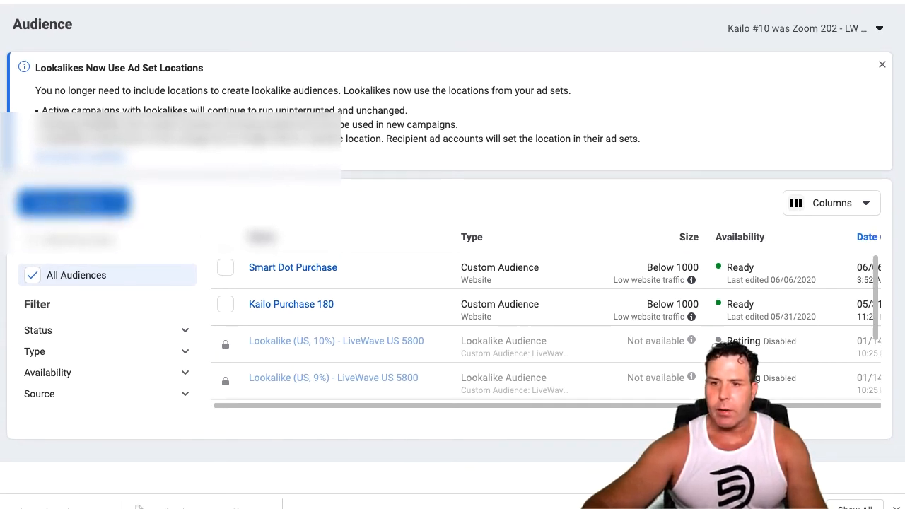
left_click(85, 206)
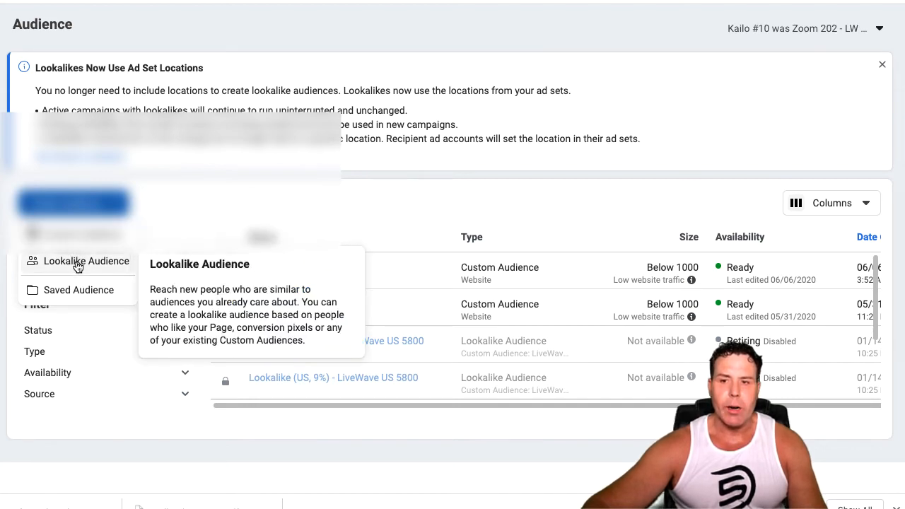
left_click(76, 265)
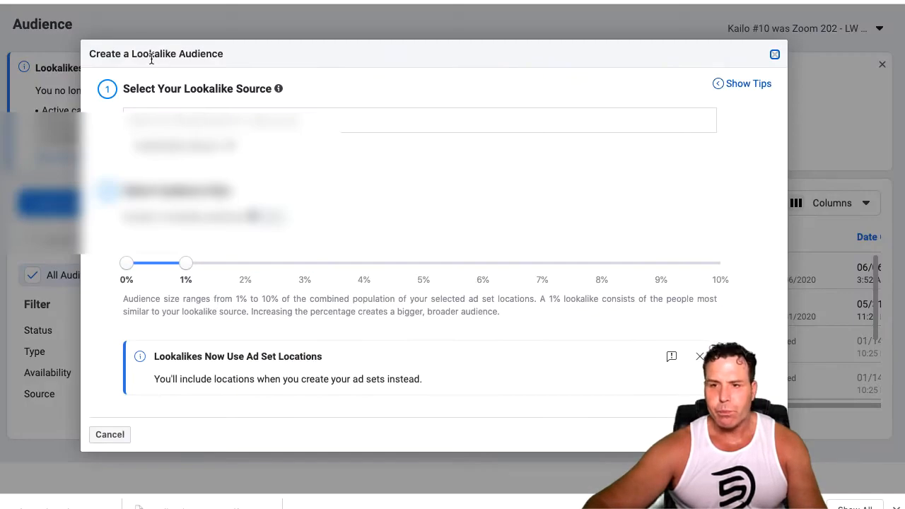
left_click(161, 123)
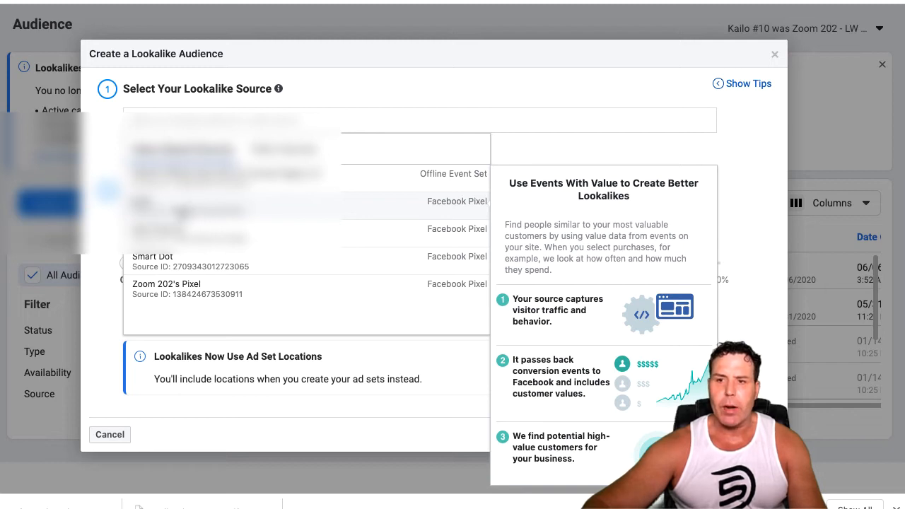
left_click(181, 210)
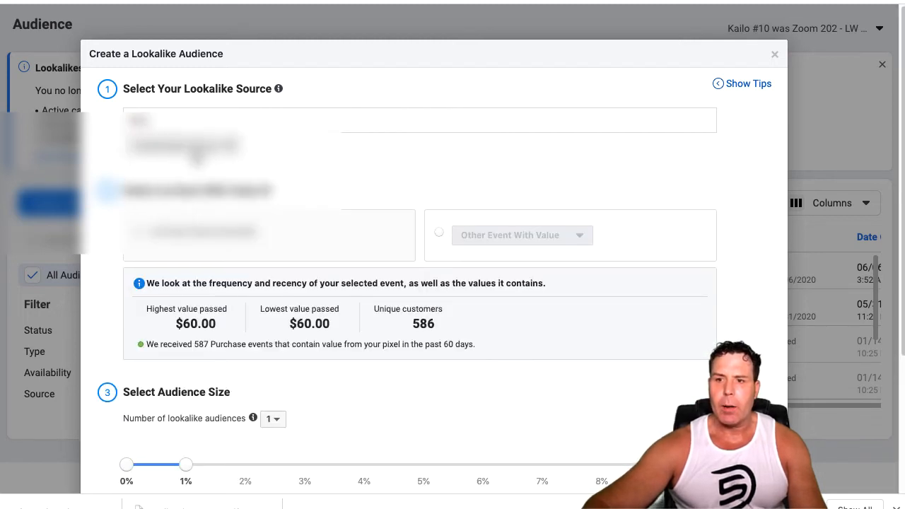
left_click(187, 148)
left_click(298, 164)
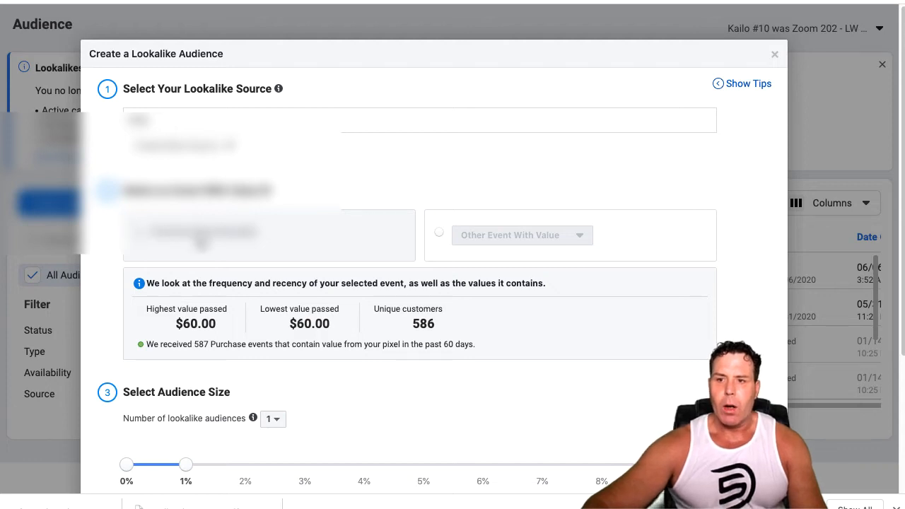
scroll(227, 256, "down", 1)
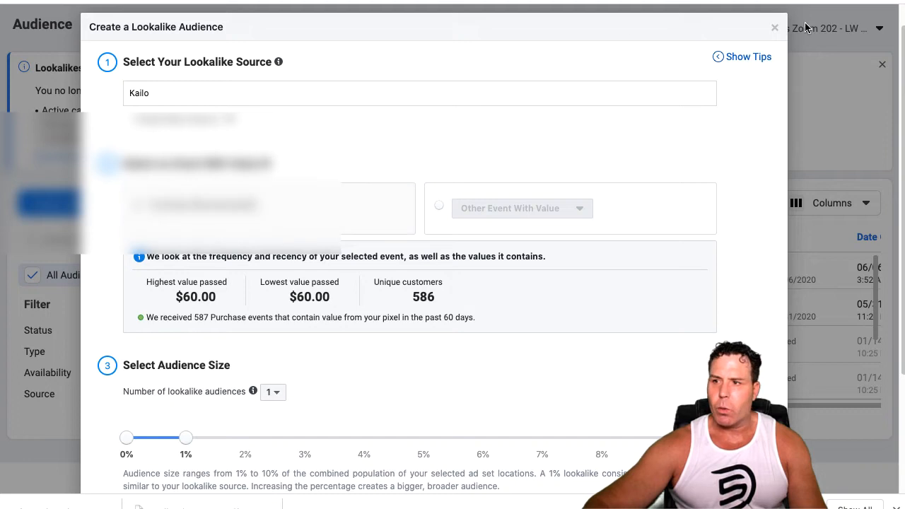
left_click(773, 28)
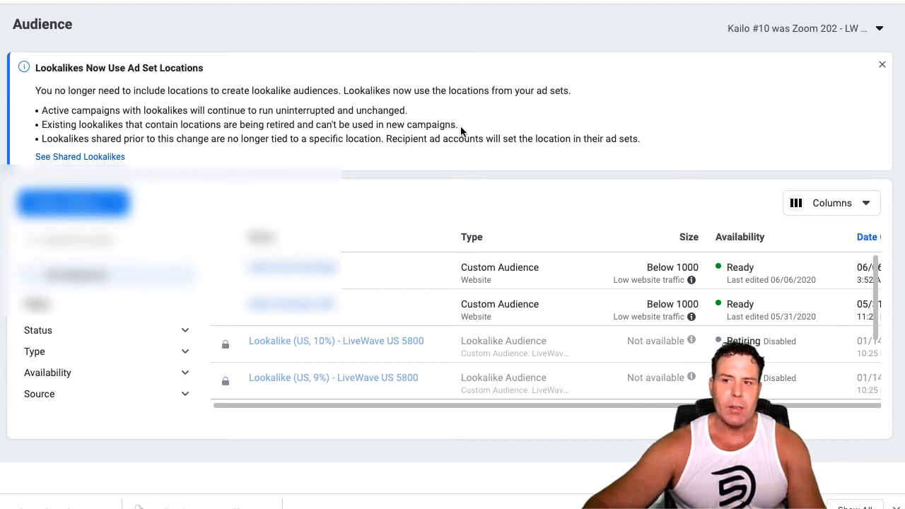
- Read the notice about lookalikes using ad set locations and show the shared lookalikes in the audience list
left_click_drag(459, 128, 41, 127)
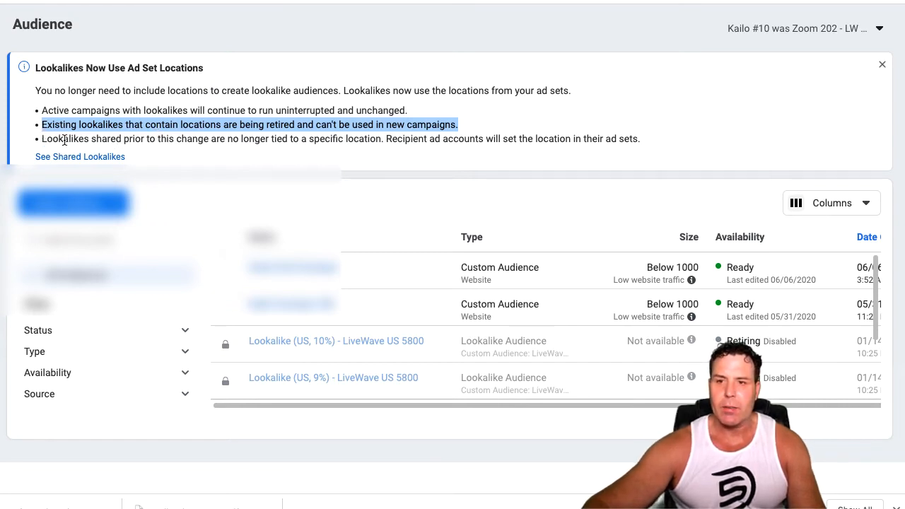
left_click(166, 160)
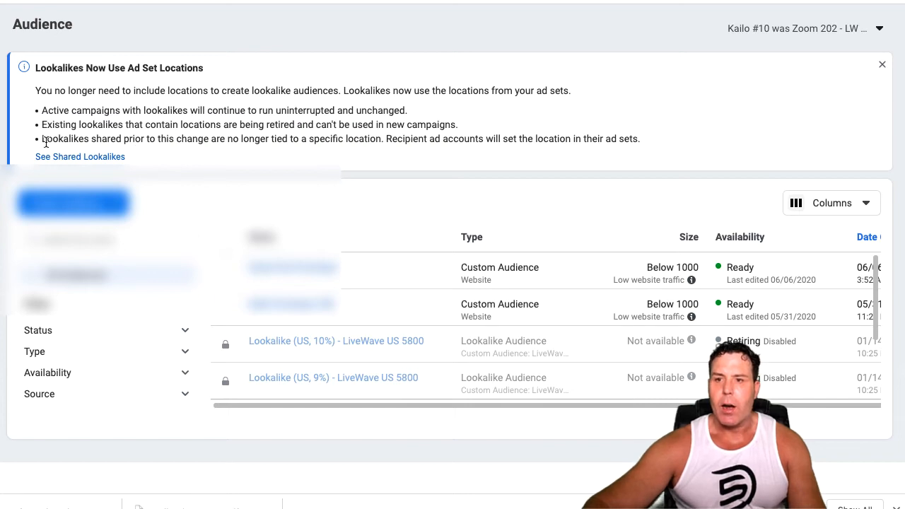
left_click_drag(44, 143, 534, 155)
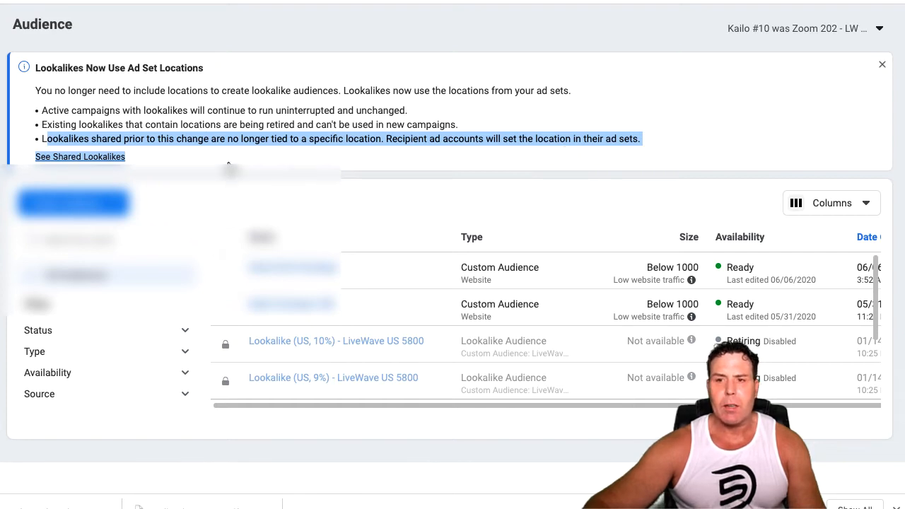
left_click(107, 157)
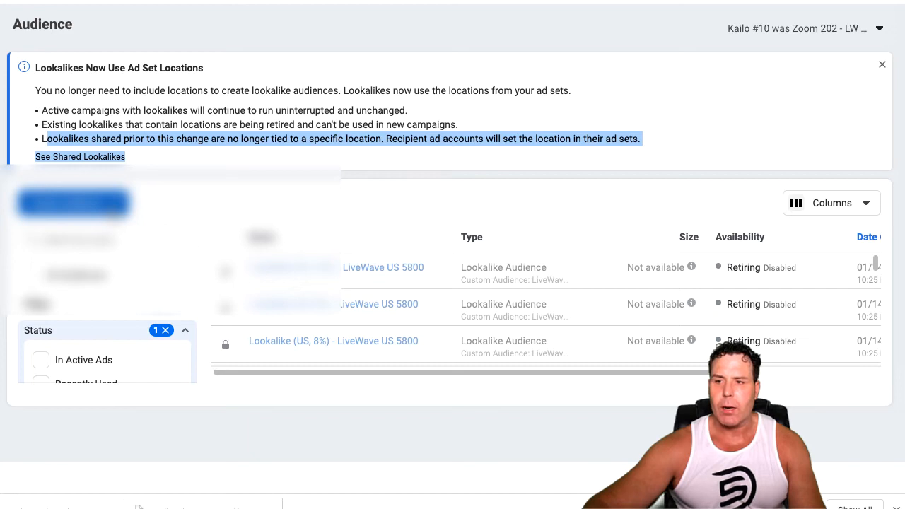
left_click(227, 144)
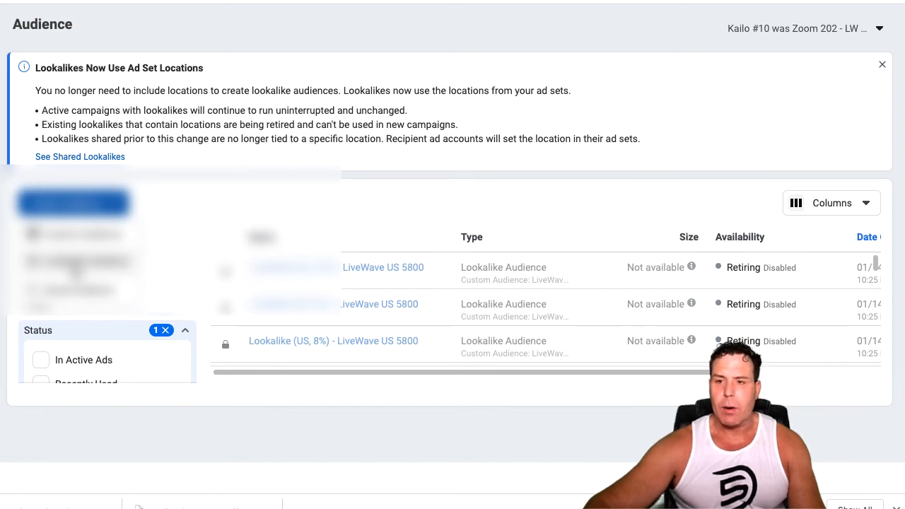
- Start a new lookalike audience and set the number of lookalike audiences to 6
left_click(77, 262)
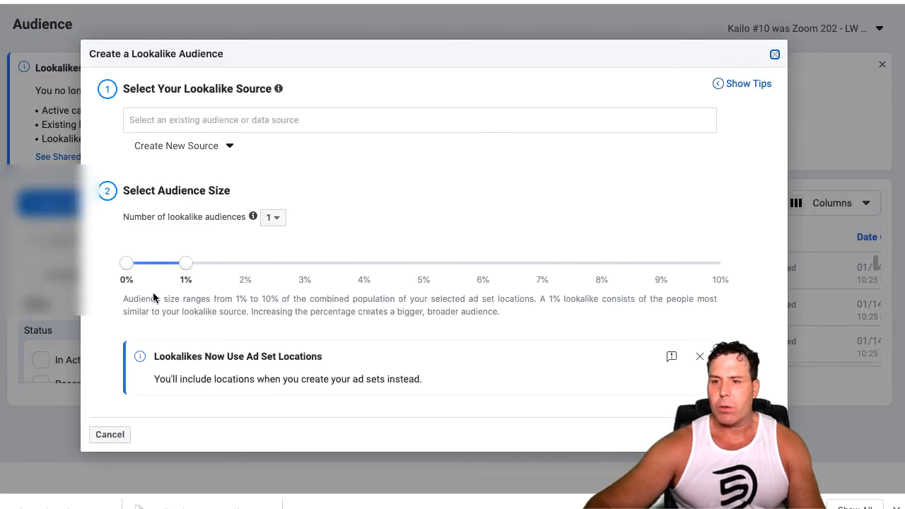
mouse_move(187, 266)
left_mouse_down()
mouse_move(334, 283)
mouse_move(188, 269)
mouse_move(706, 275)
mouse_move(626, 277)
mouse_move(740, 282)
mouse_move(201, 263)
left_mouse_up()
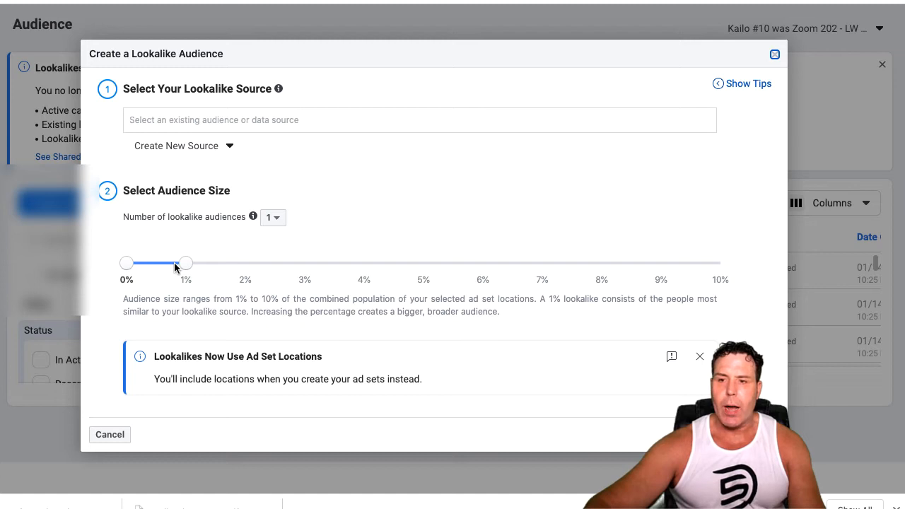
left_click(276, 220)
left_click(282, 322)
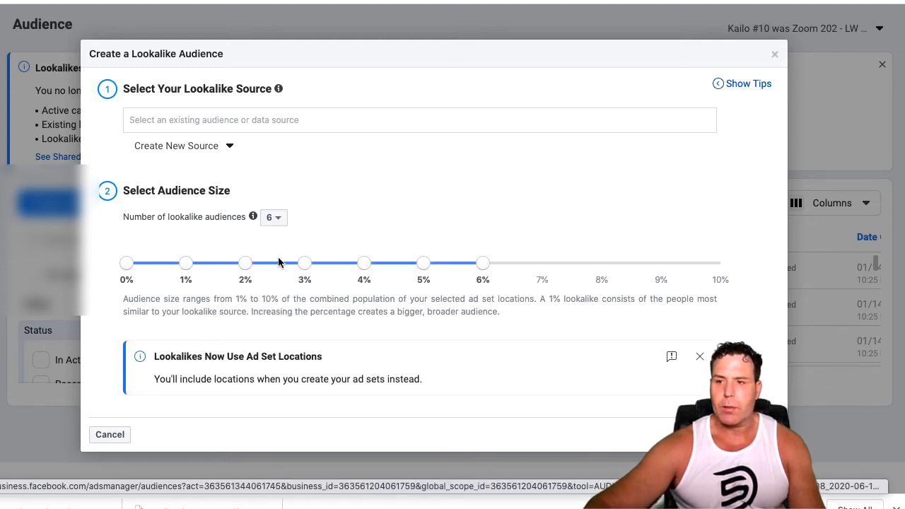
- Set the upper audience size breakpoints to 4%, 6%, 8% and 10%, keeping 0%, 1% and 2% for the lower ones
left_click_drag(490, 263, 782, 272)
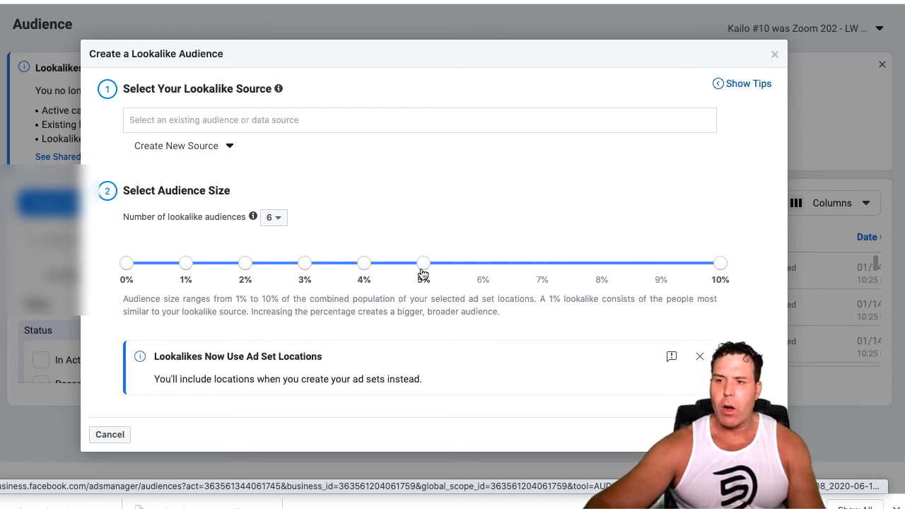
left_click_drag(423, 263, 504, 274)
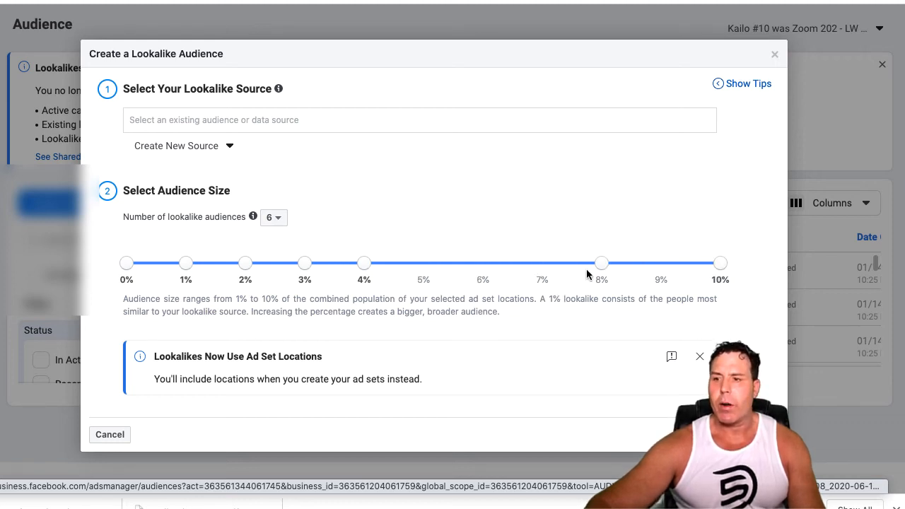
left_click_drag(363, 264, 478, 266)
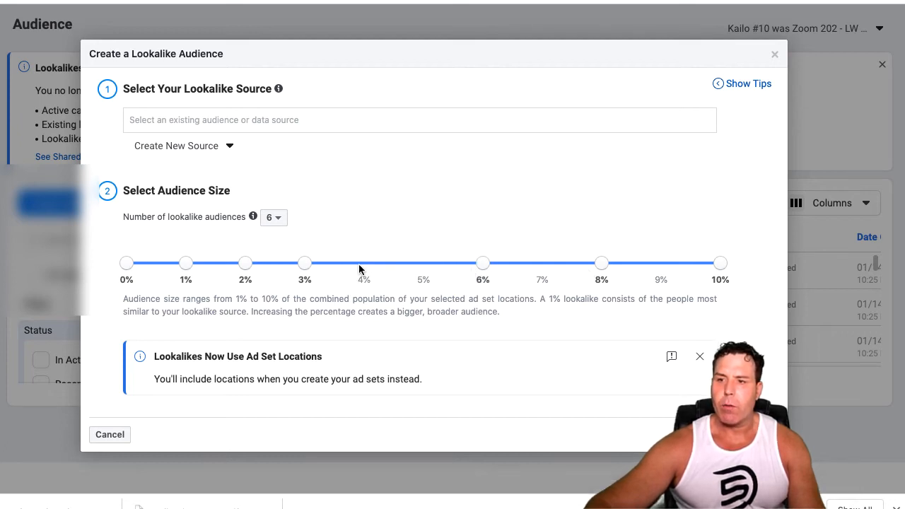
left_click_drag(304, 265, 351, 265)
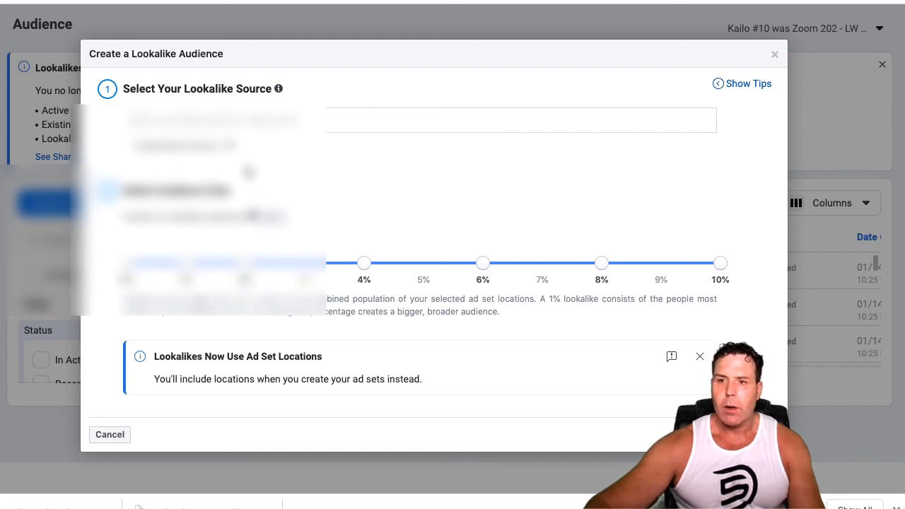
- Choose the Kailo pixel as the lookalike source and switch the event with value from Purchase to Other Event With Value
left_click(215, 122)
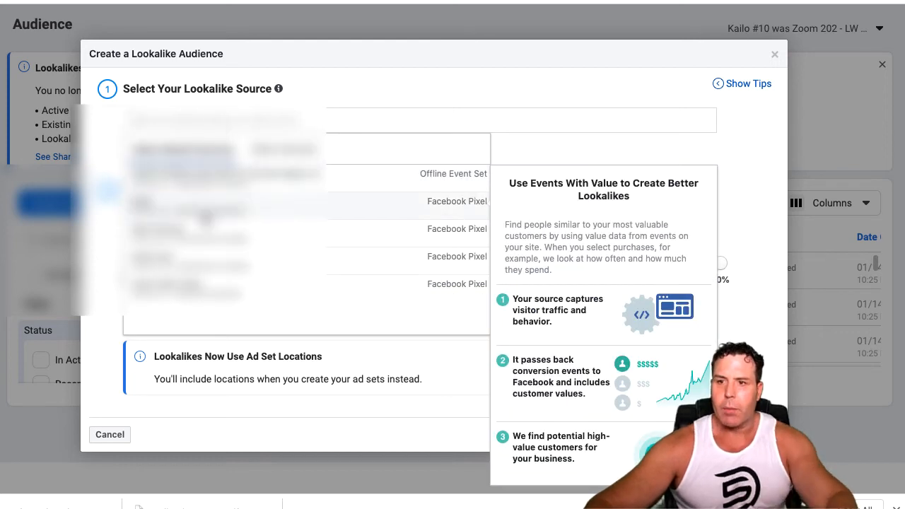
left_click(210, 225)
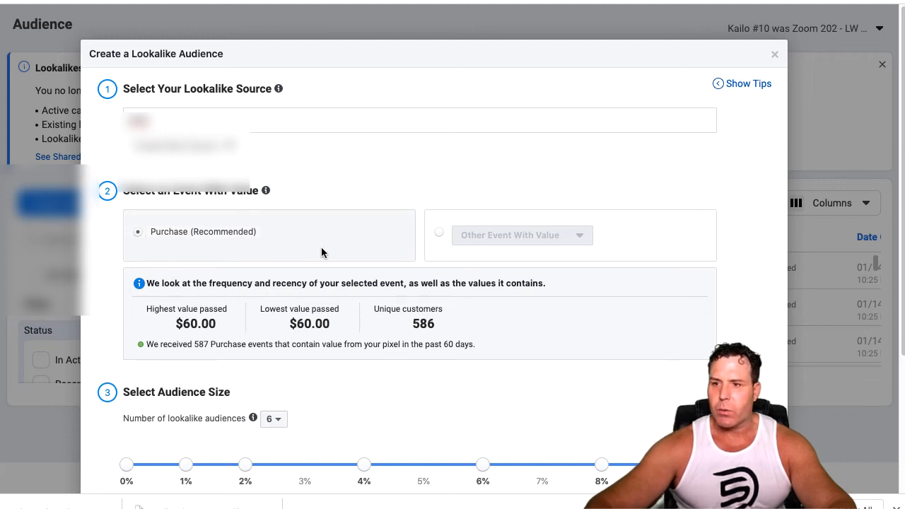
left_click(439, 233)
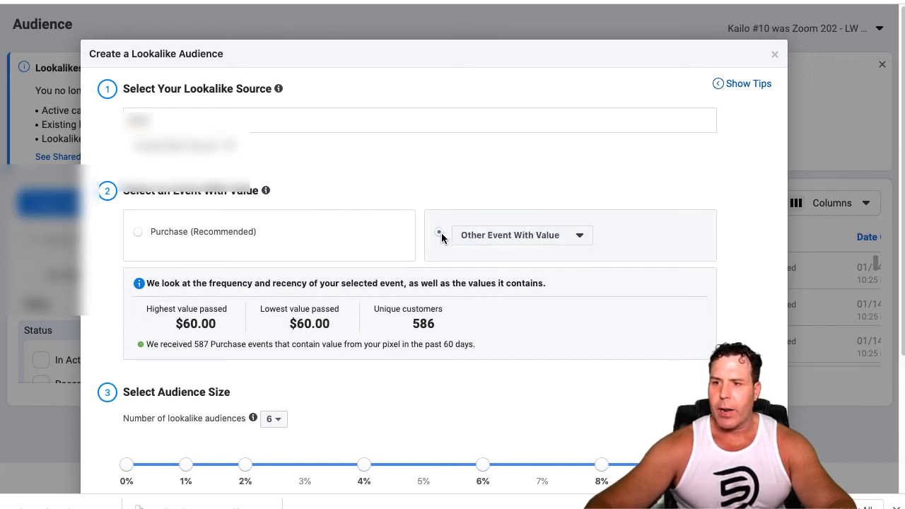
- Examine which other events with value the pixel offers, such as AddToCart and InitiateCheckout, and check the lookalike source list
left_click(512, 240)
scroll(534, 339, "down", 1)
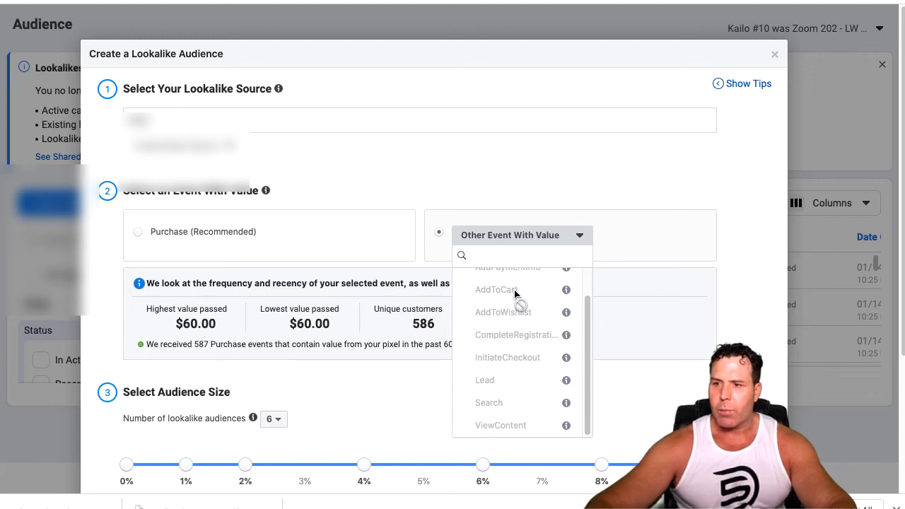
scroll(517, 297, "up", 1)
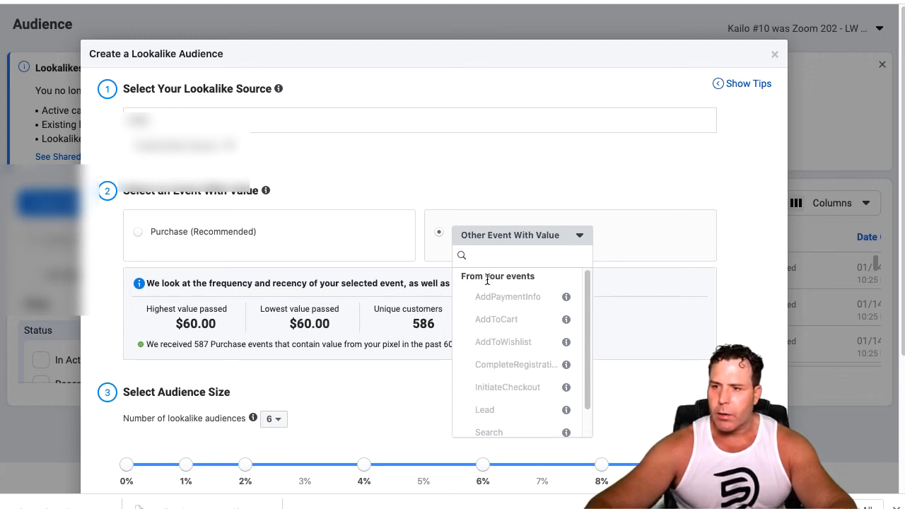
scroll(508, 336, "down", 1)
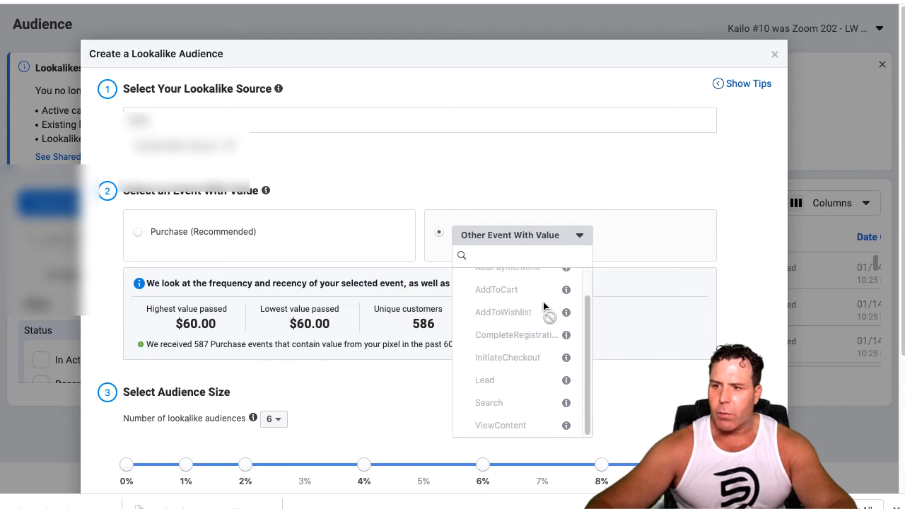
mouse_move(565, 312)
mouse_move(563, 291)
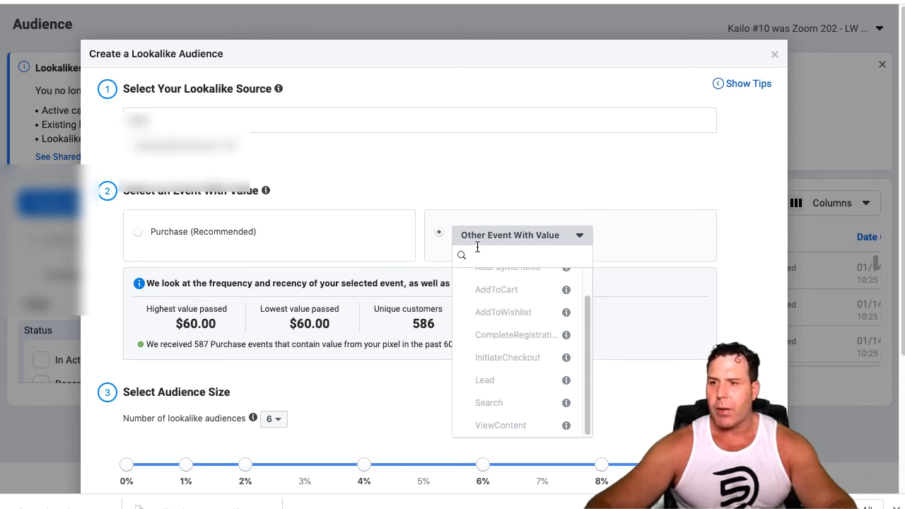
left_click(565, 242)
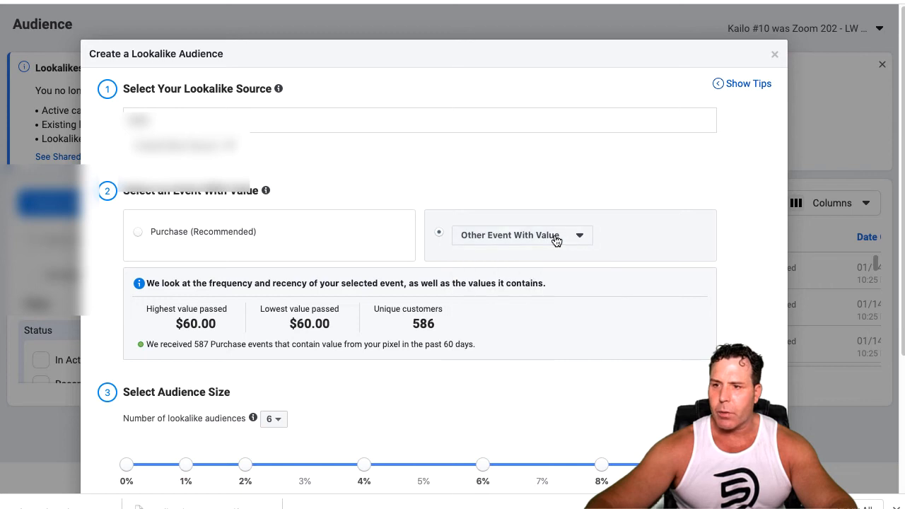
left_click(558, 241)
scroll(523, 318, "down", 1)
scroll(524, 333, "up", 1)
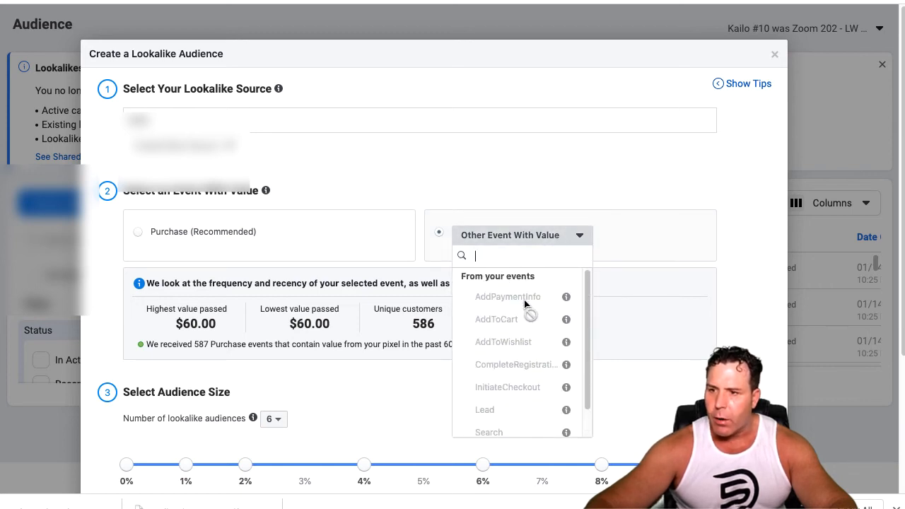
scroll(511, 393, "down", 1)
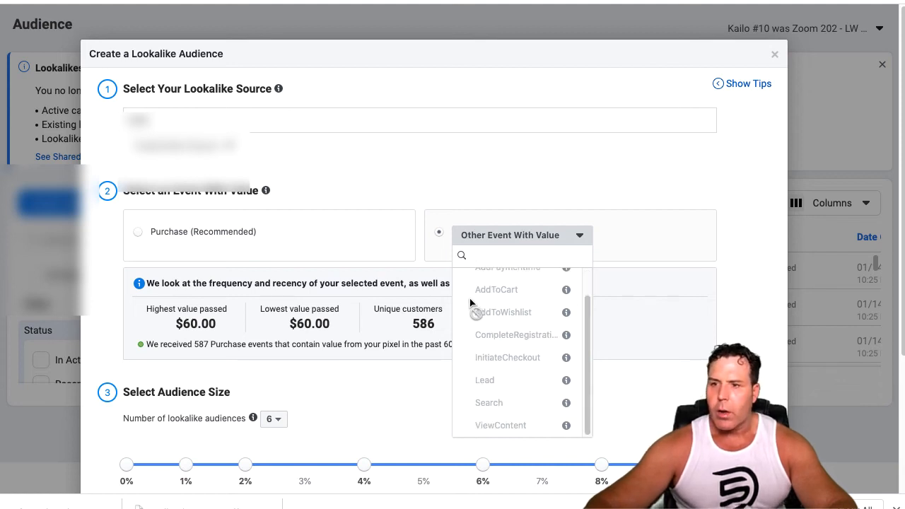
left_click(578, 242)
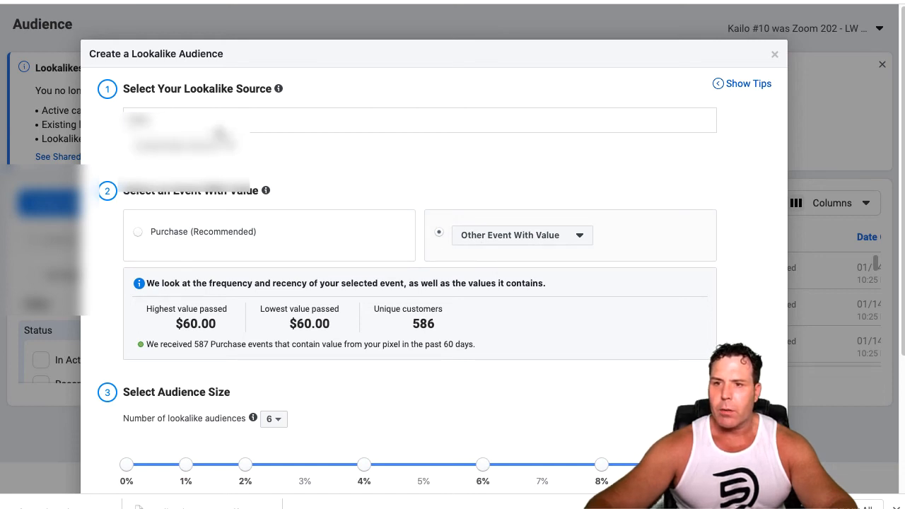
left_click(219, 126)
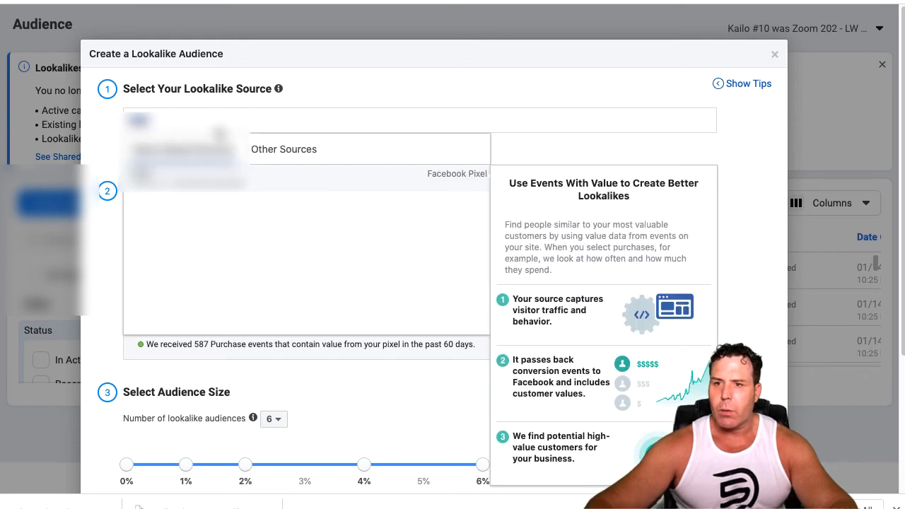
left_click(441, 187)
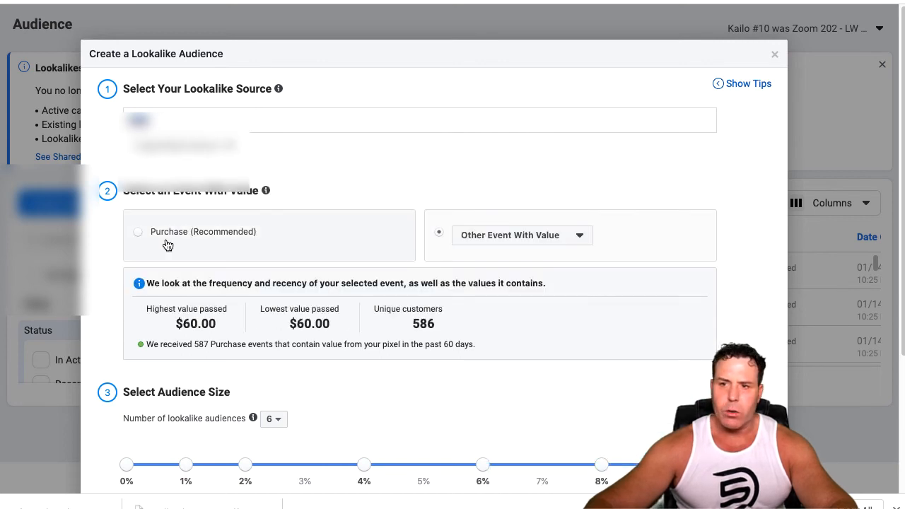
- Set the event with value back to Purchase (Recommended) and create the six lookalike audiences
left_click(138, 233)
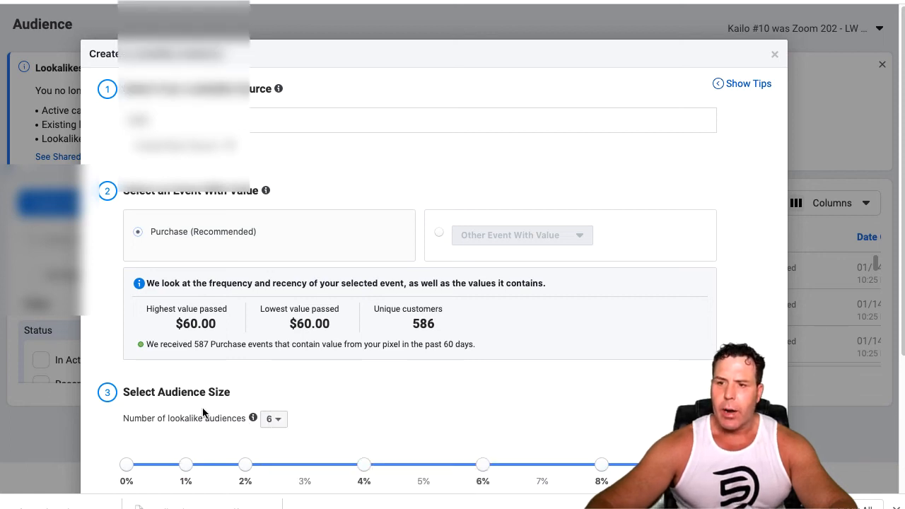
scroll(234, 409, "down", 5)
scroll(242, 405, "down", 1)
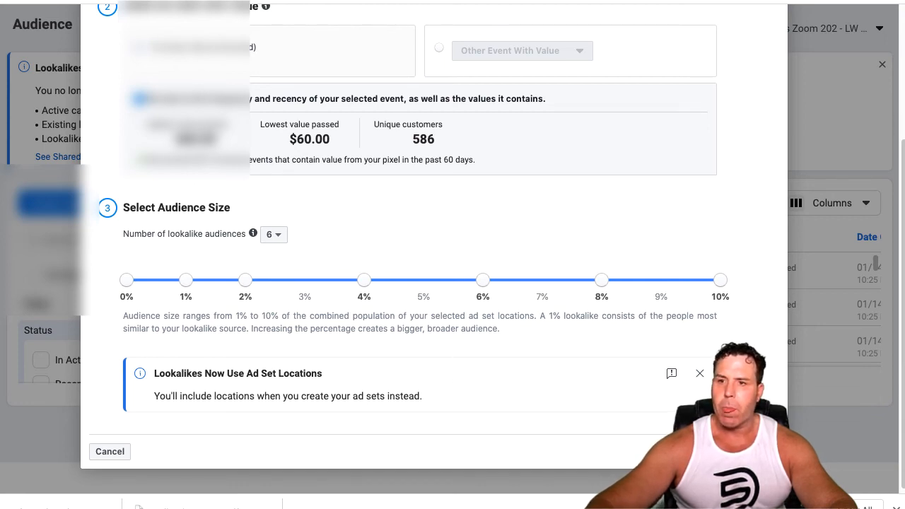
left_click(737, 452)
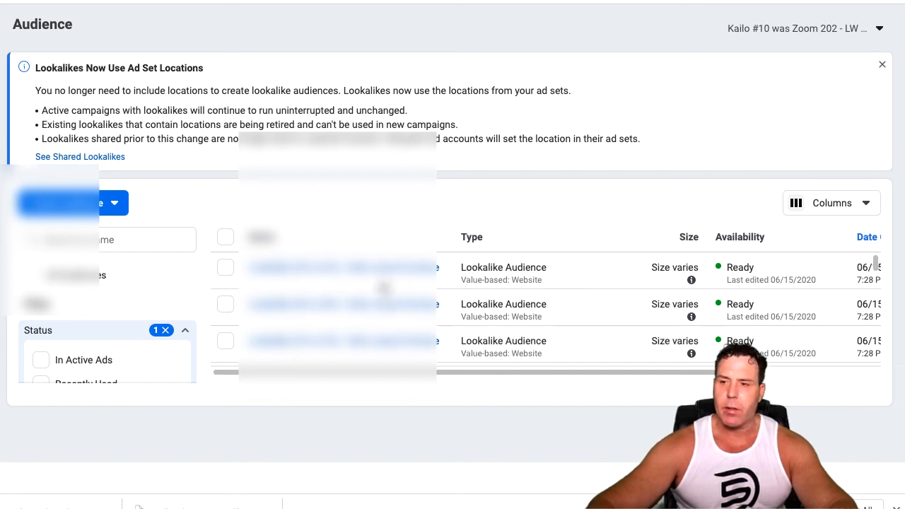
- Examine the names and hover details of the new value-based lookalike audiences in the audience list
mouse_move(385, 305)
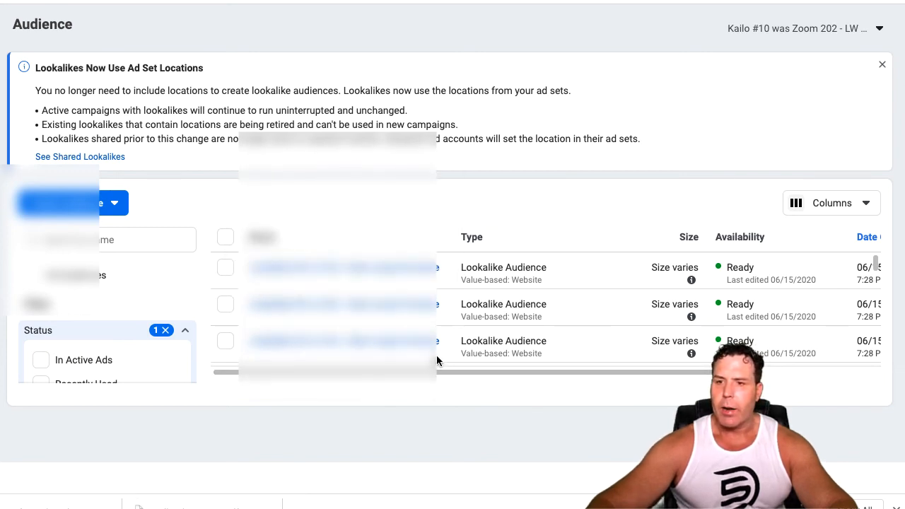
mouse_move(300, 342)
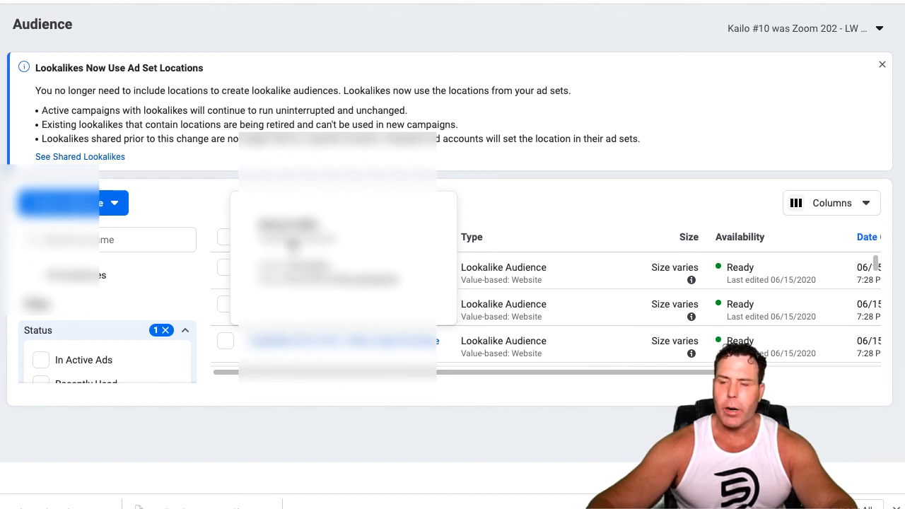
mouse_move(385, 268)
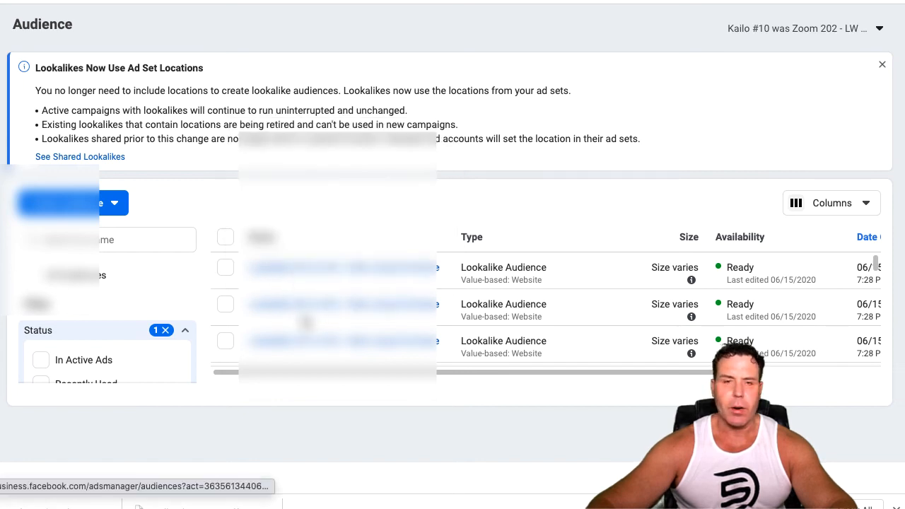
mouse_move(318, 322)
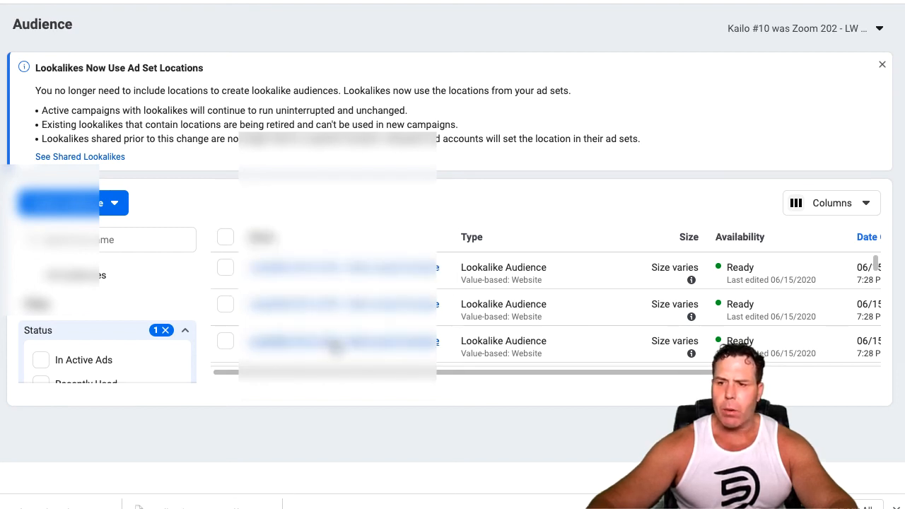
mouse_move(314, 272)
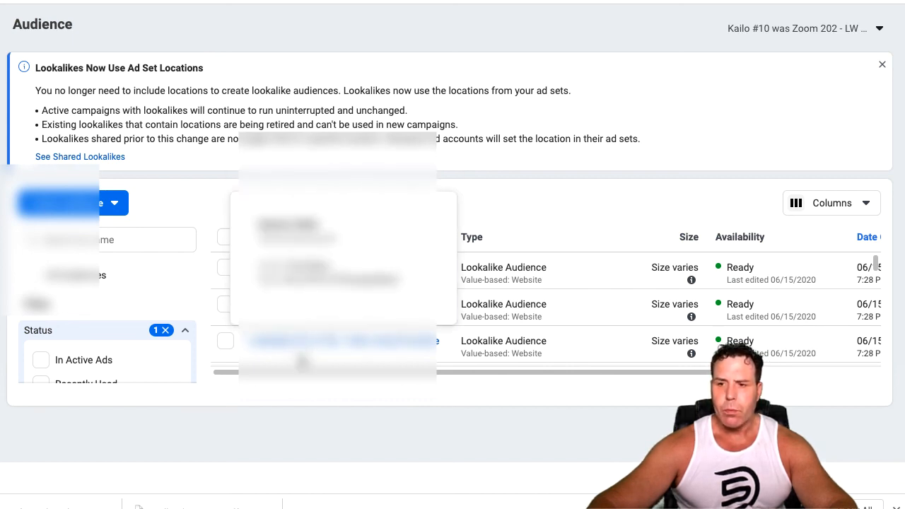
left_click_drag(304, 379, 359, 387)
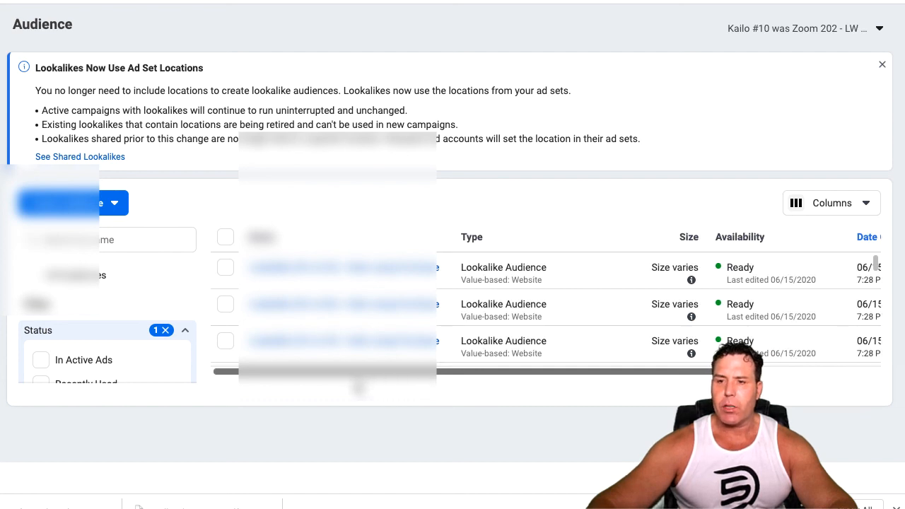
- Check the editable name and description of the 4% to 6% lookalike audience, close without changes and deselect the audience
left_click(226, 270)
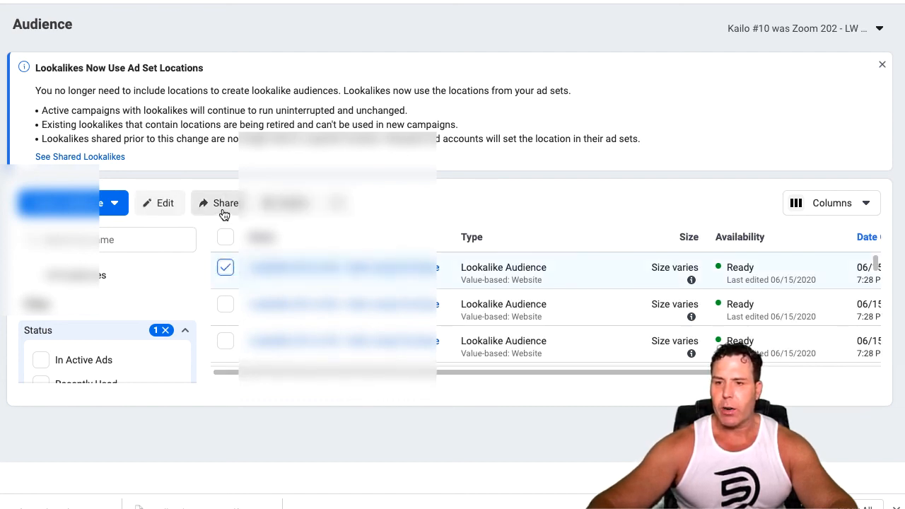
left_click(165, 205)
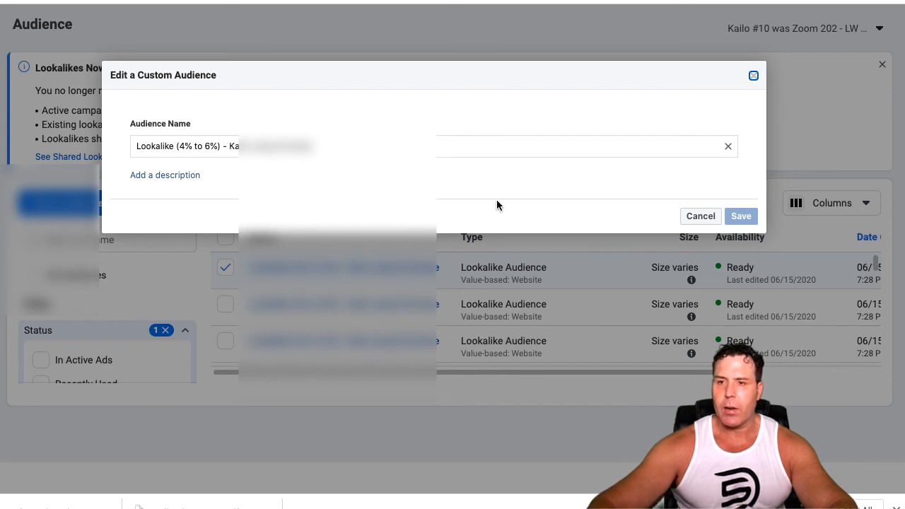
left_click(754, 76)
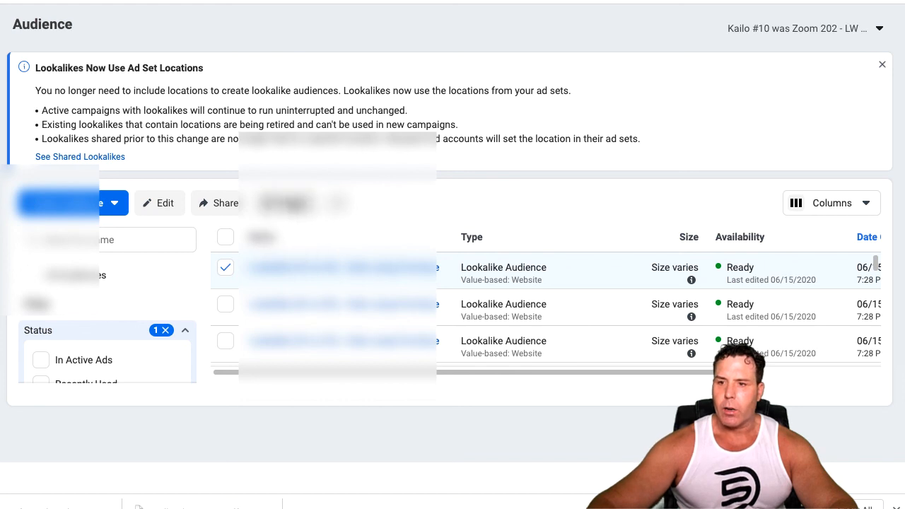
left_click(226, 268)
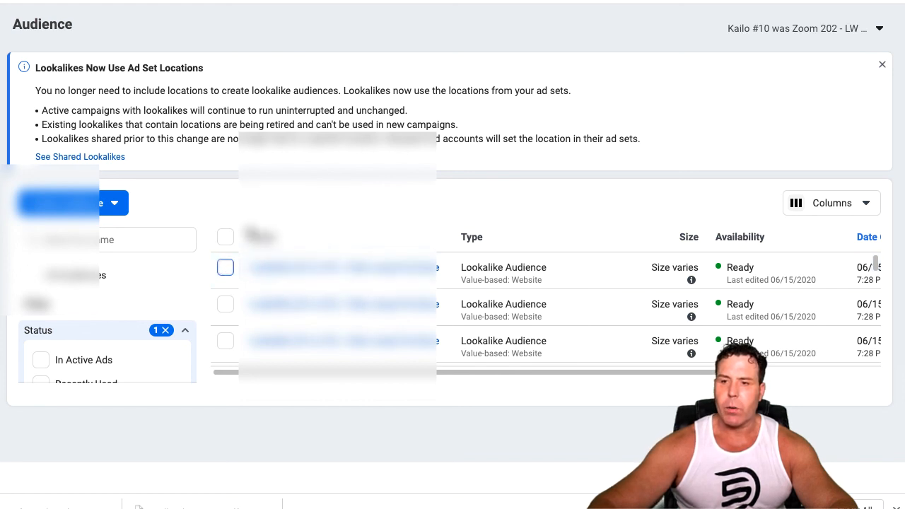